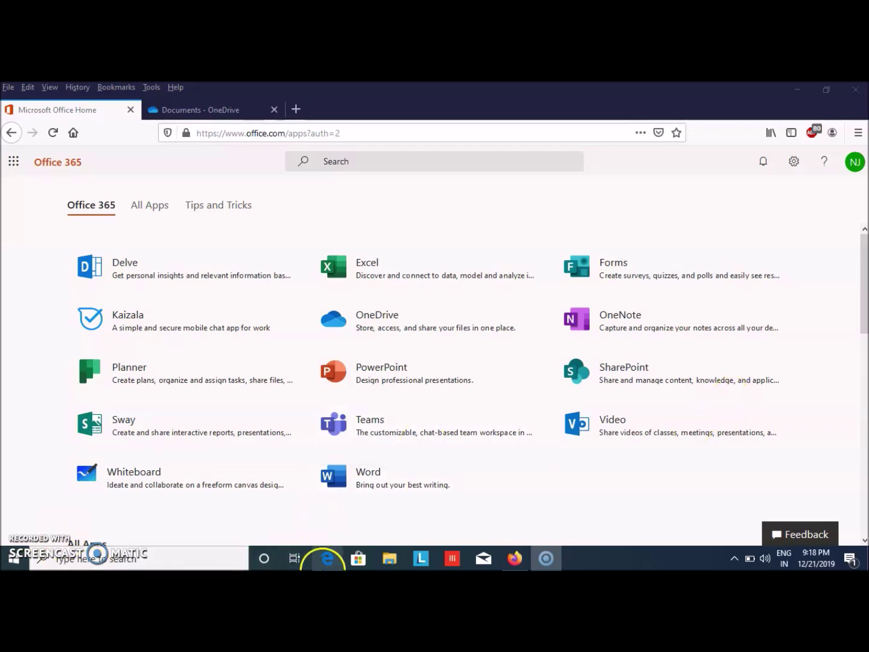
Go back to the Office 365 apps page and open OneDrive's Documents tab.
{"action": "left_click", "coordinate": [327, 557]}
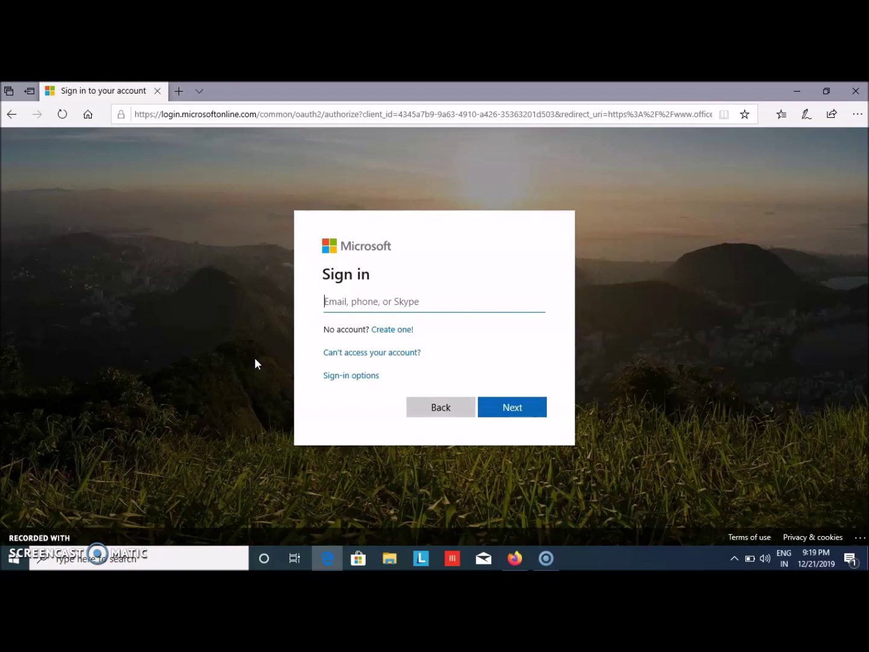
{"action": "mouse_move", "coordinate": [515, 558]}
{"action": "left_click", "coordinate": [501, 524]}
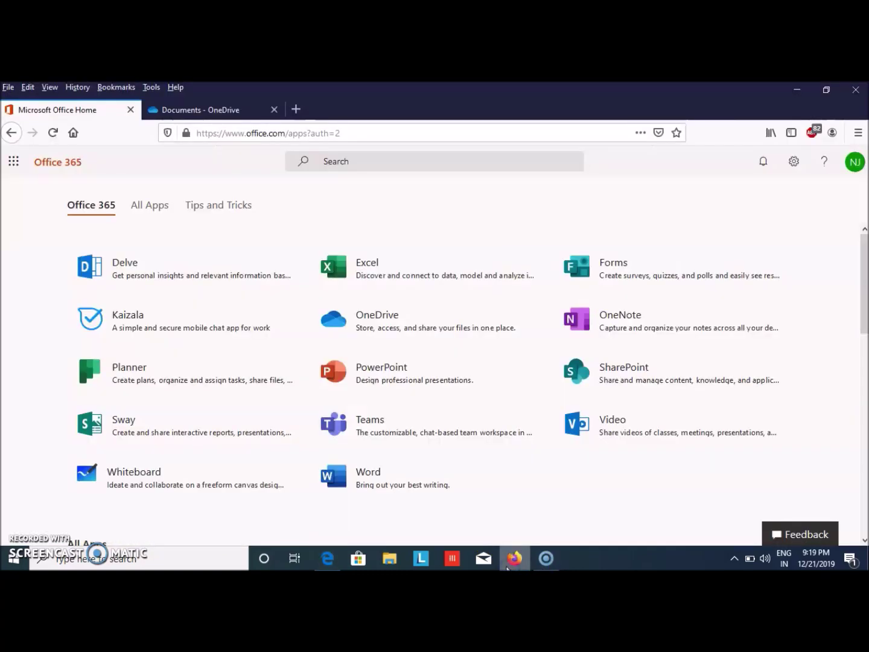
{"action": "left_click", "coordinate": [417, 338]}
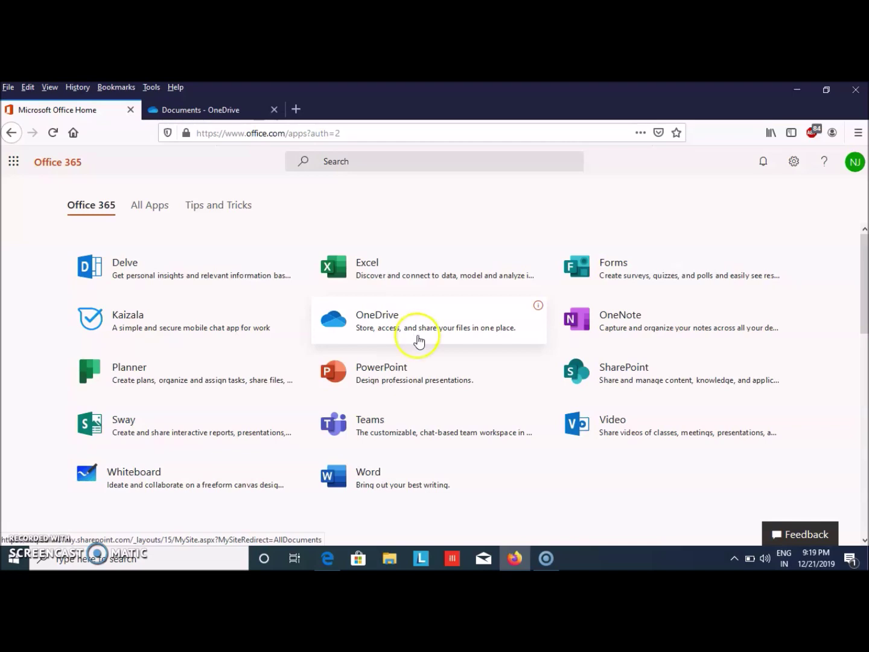
{"action": "left_click", "coordinate": [417, 326]}
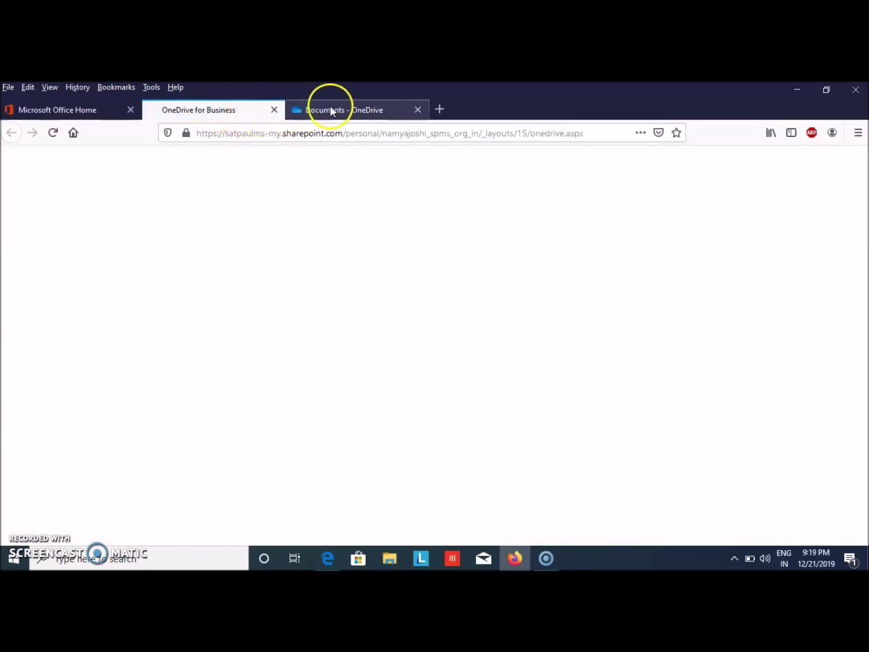
{"action": "left_click", "coordinate": [323, 109]}
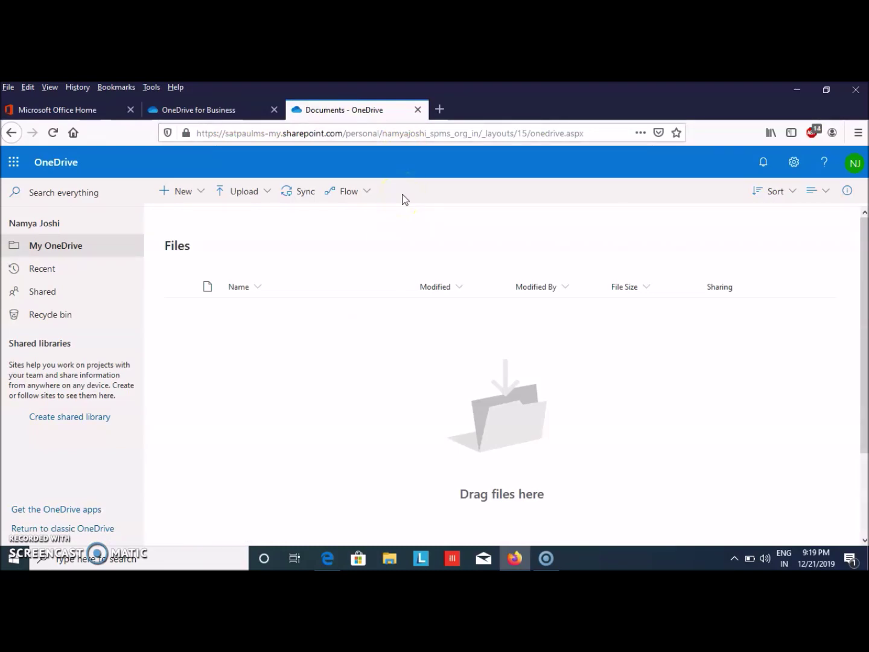
Upload K1.jpg (63.1 KB) from the Keos folder into My OneDrive Files.
{"action": "left_click", "coordinate": [247, 193]}
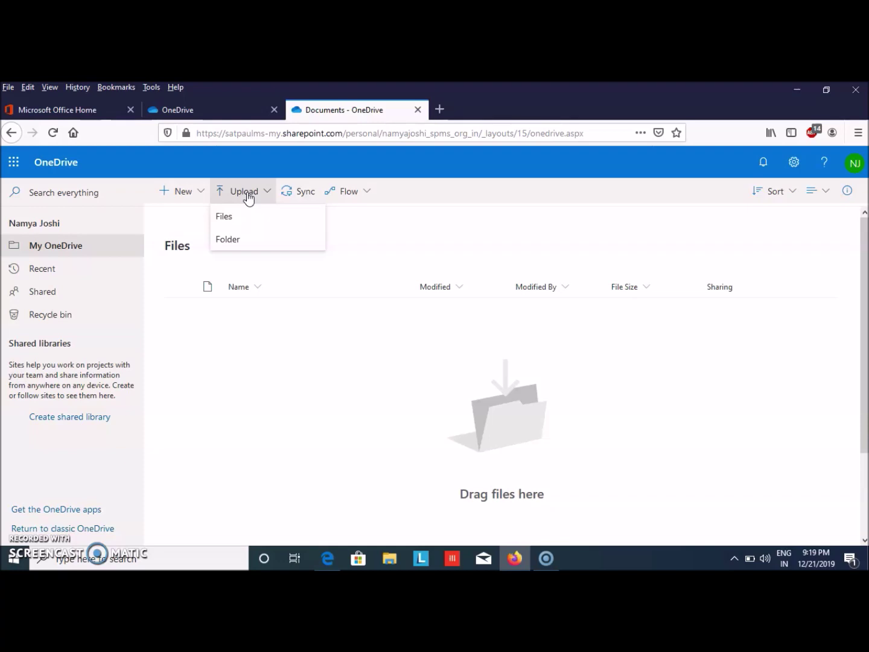
{"action": "left_click", "coordinate": [245, 216]}
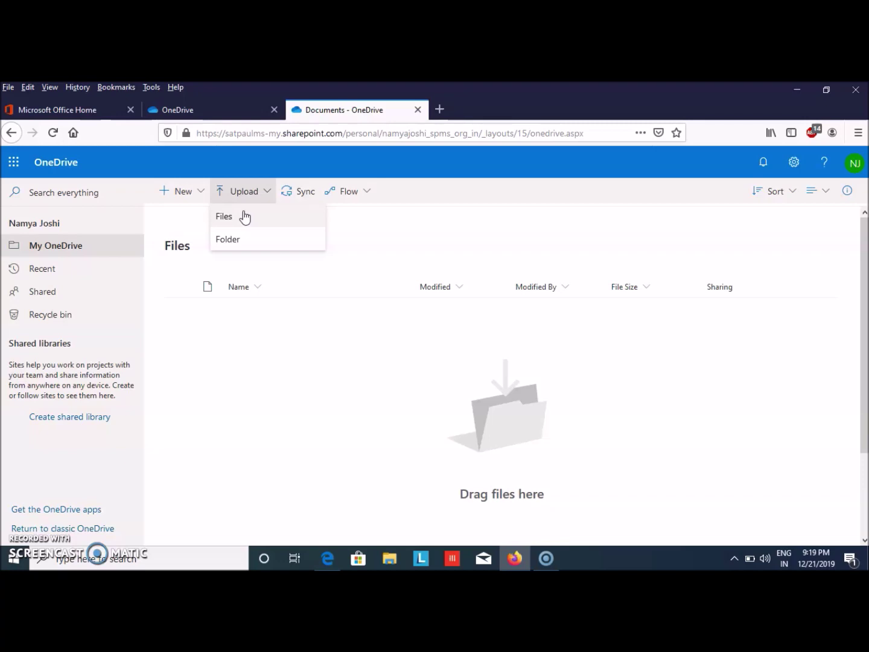
{"action": "left_click", "coordinate": [244, 216]}
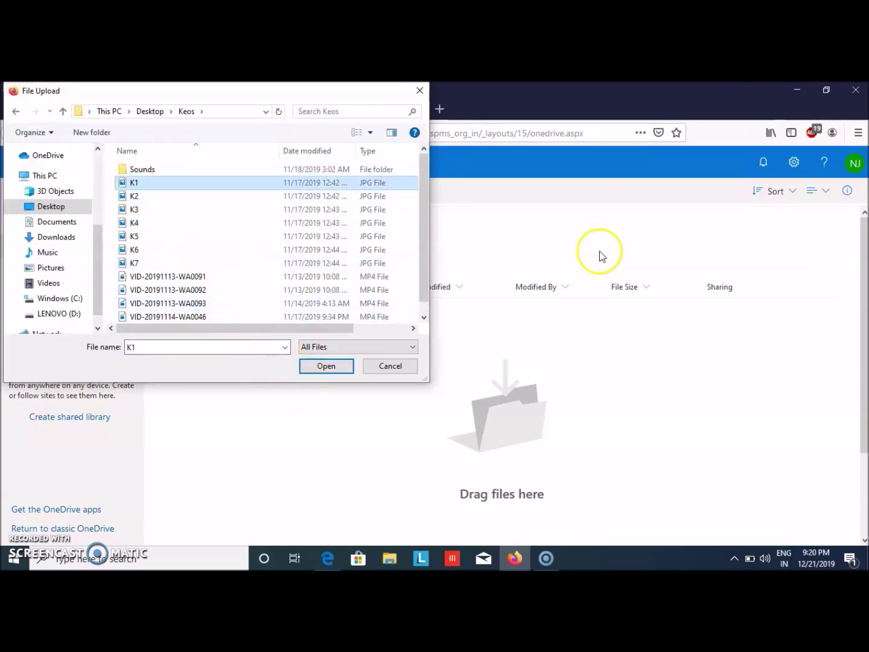
{"action": "left_click", "coordinate": [326, 366]}
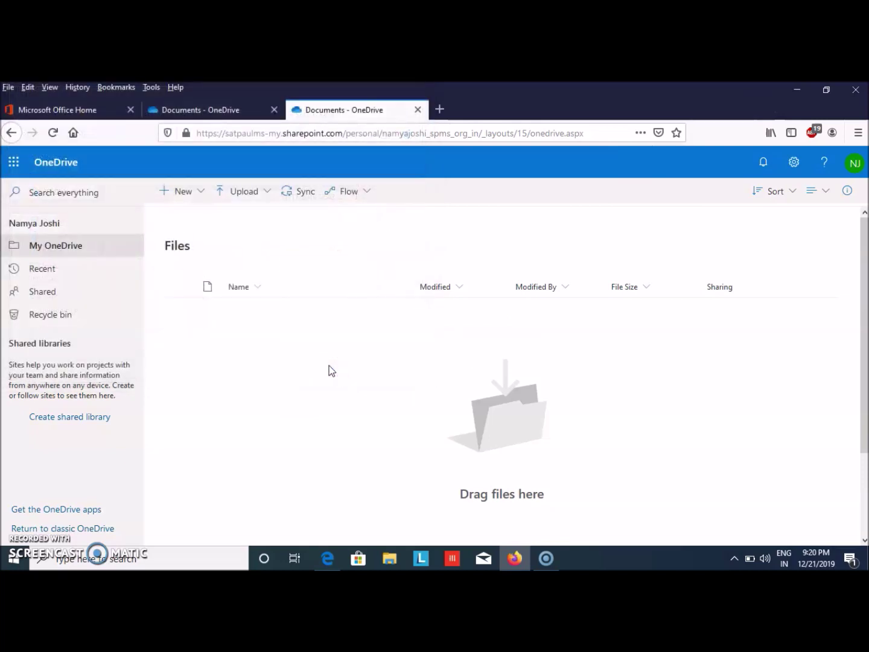
{"action": "left_click", "coordinate": [312, 367]}
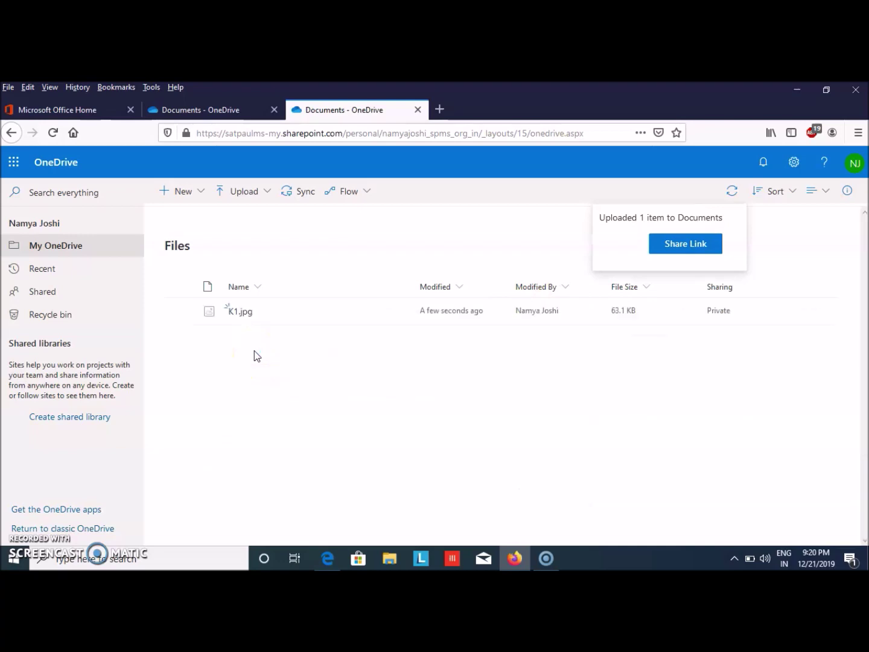
Upload the whole Sounds folder with its 6 voice recordings.
{"action": "left_click", "coordinate": [242, 193]}
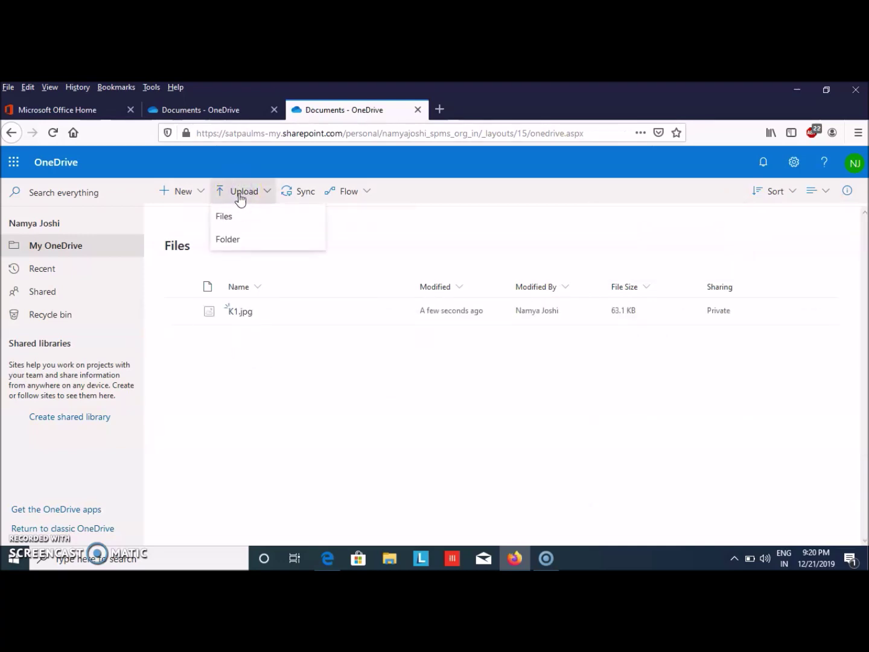
{"action": "left_click", "coordinate": [227, 245]}
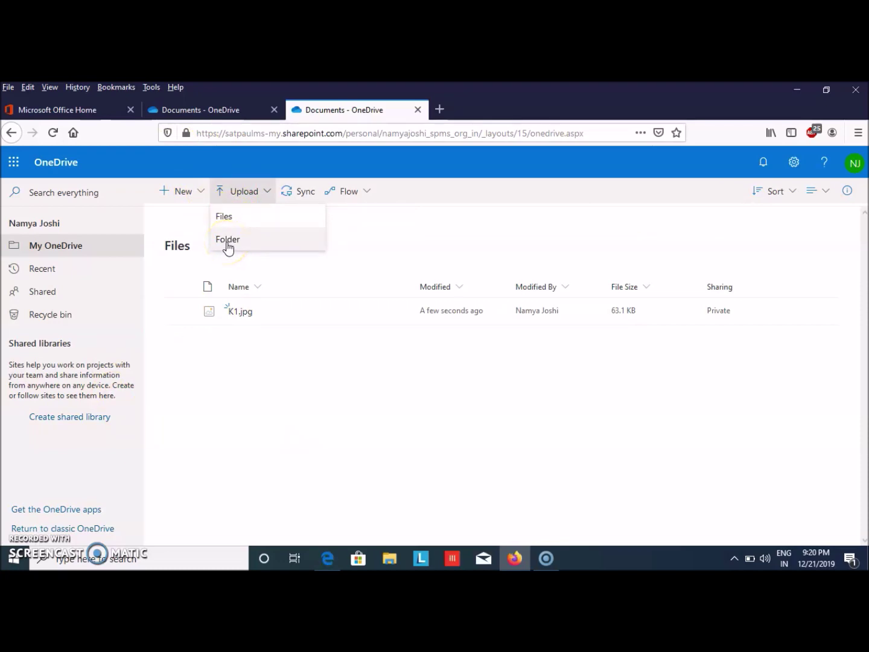
{"action": "left_click", "coordinate": [227, 245]}
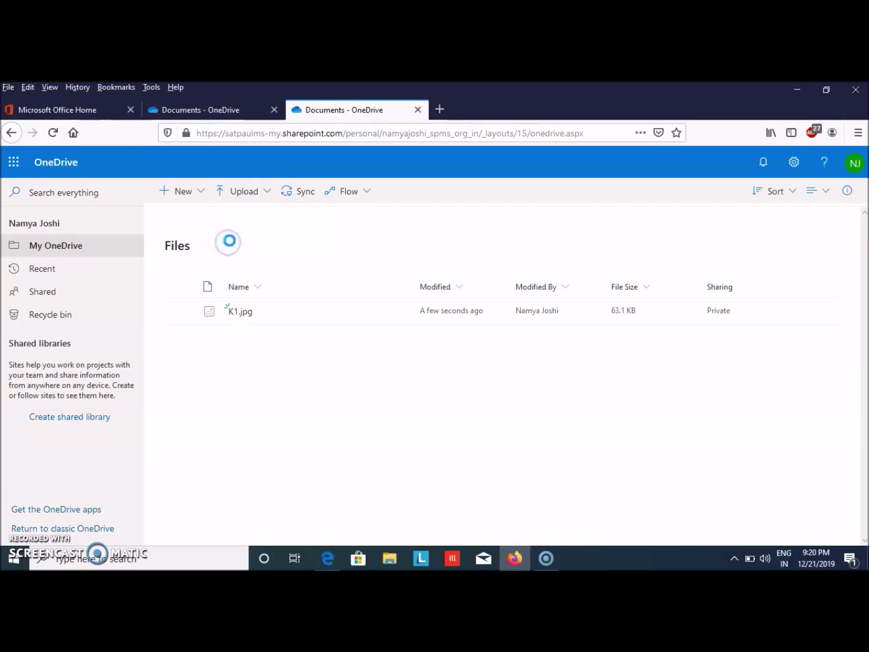
{"action": "left_click", "coordinate": [143, 170]}
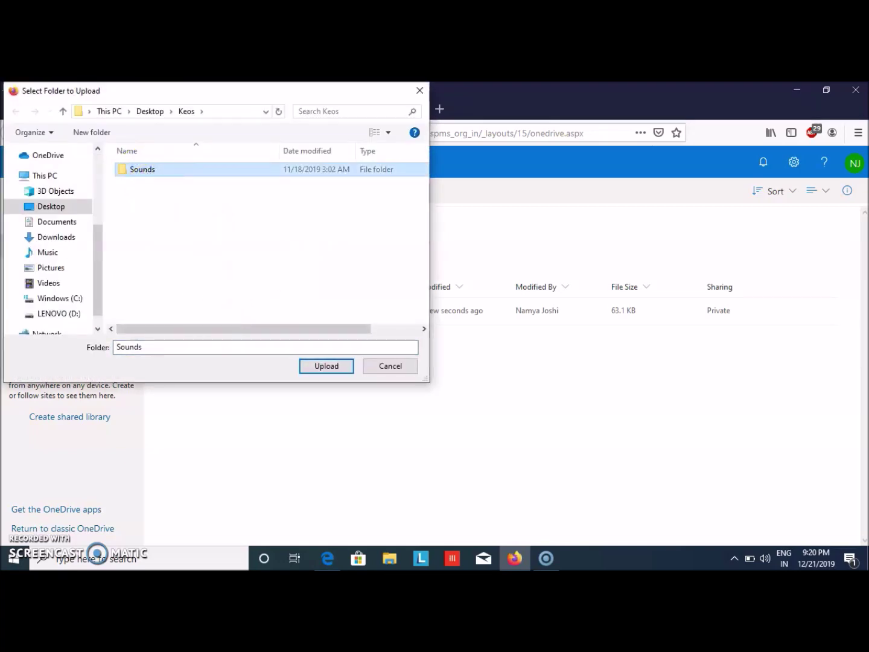
{"action": "left_click", "coordinate": [322, 366]}
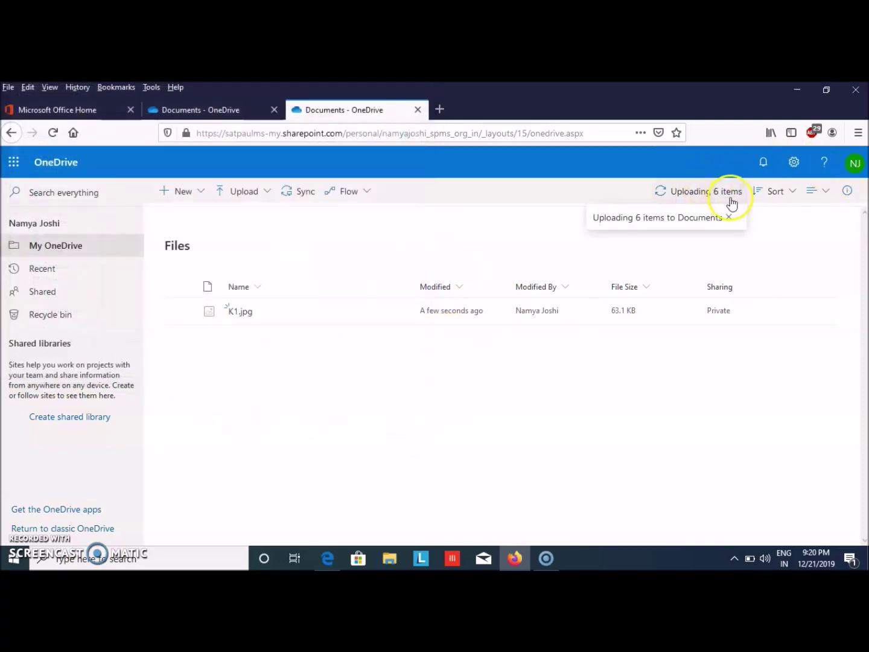
Check the detailed upload progress, then close the Progress panel.
{"action": "left_click", "coordinate": [734, 194]}
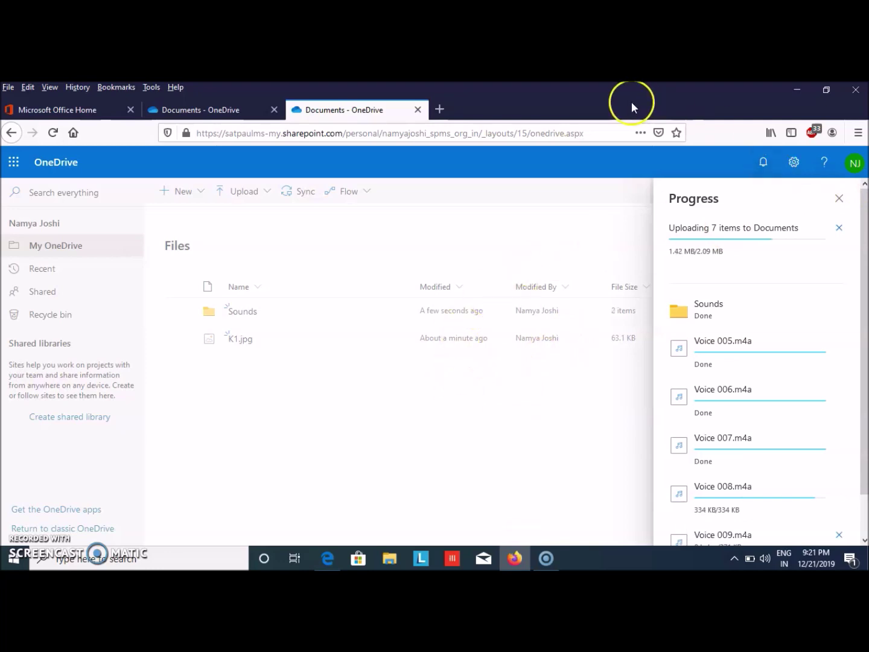
{"action": "scroll", "coordinate": [749, 333], "scroll_direction": "down", "scroll_amount": 2}
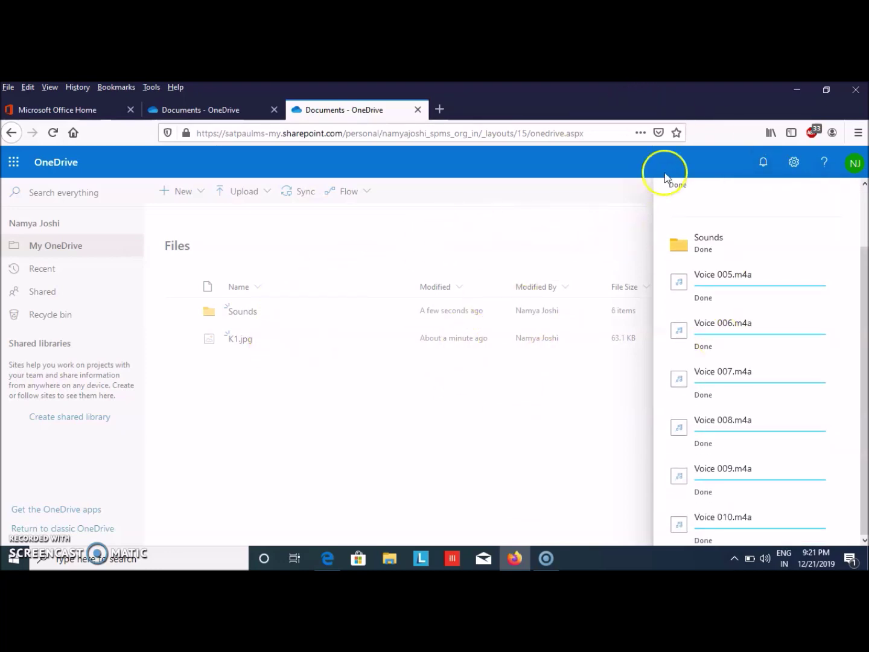
{"action": "left_click", "coordinate": [613, 164]}
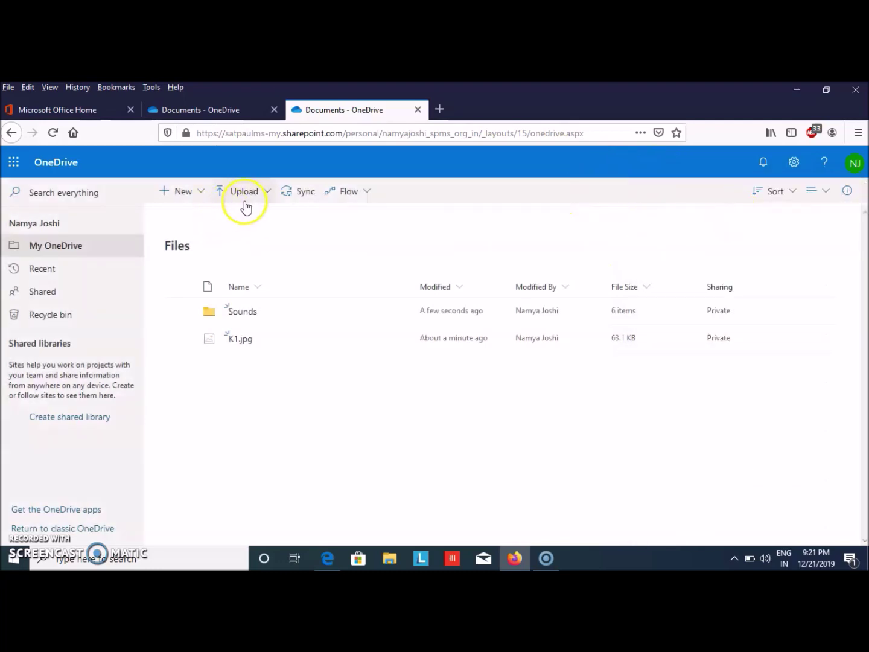
Create a new folder named 'Backup' in OneDrive Files.
{"action": "left_click", "coordinate": [199, 193]}
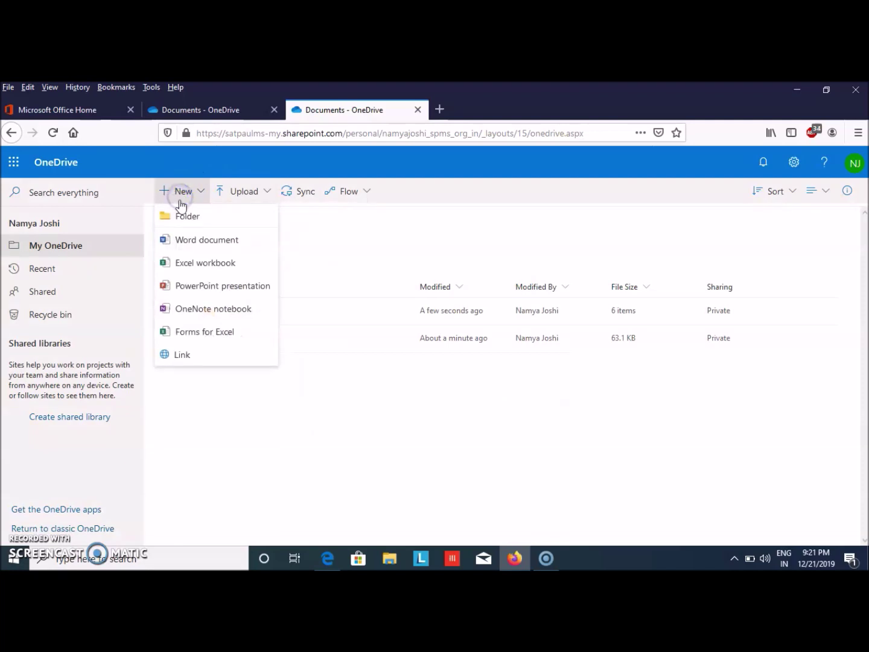
{"action": "left_click", "coordinate": [182, 225]}
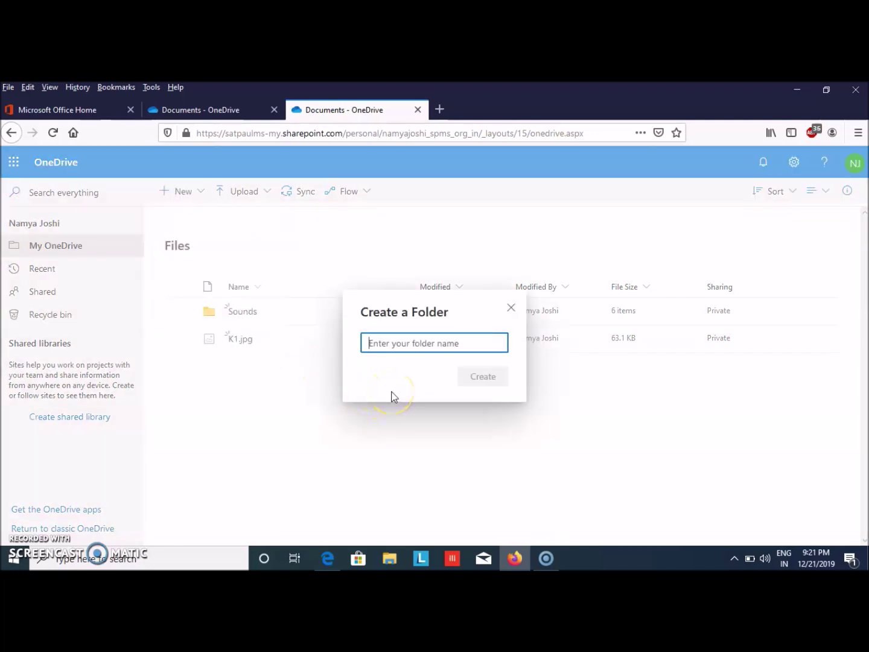
{"action": "type", "text": "ba"}
{"action": "key", "text": "BackSpace"}
{"action": "key", "text": "BackSpace"}
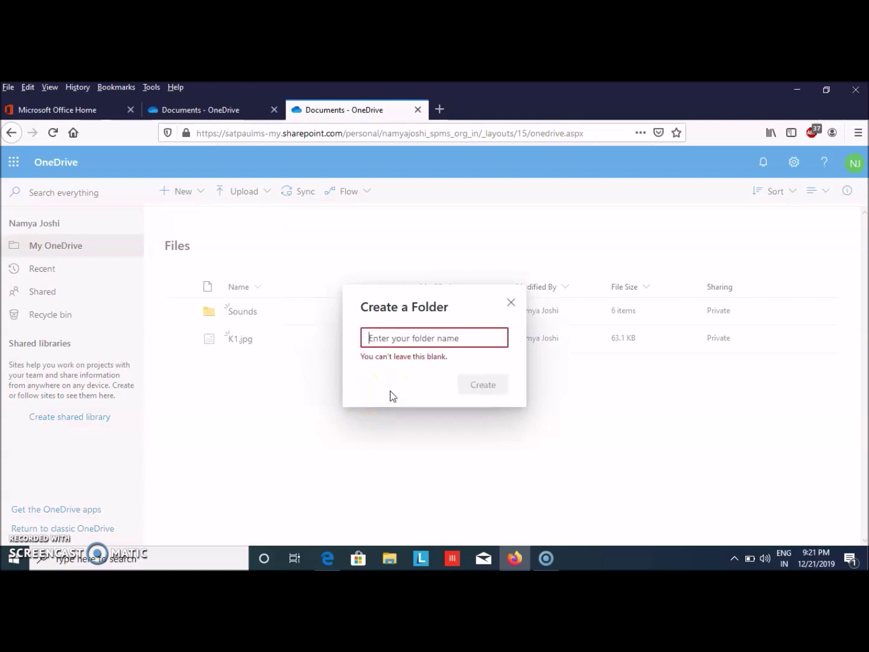
{"action": "type", "text": "Ba"}
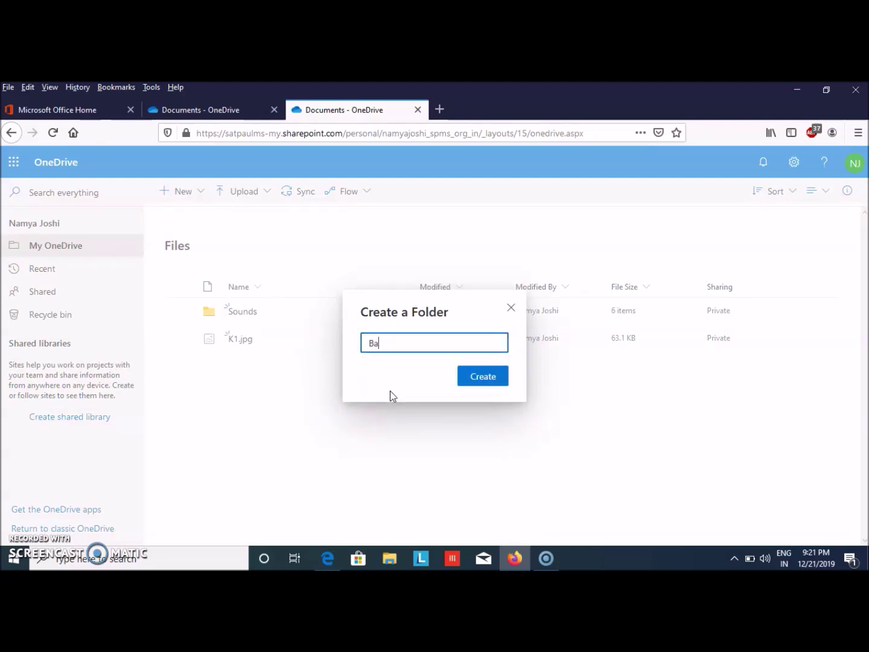
{"action": "type", "text": "ckup"}
{"action": "left_click", "coordinate": [484, 378]}
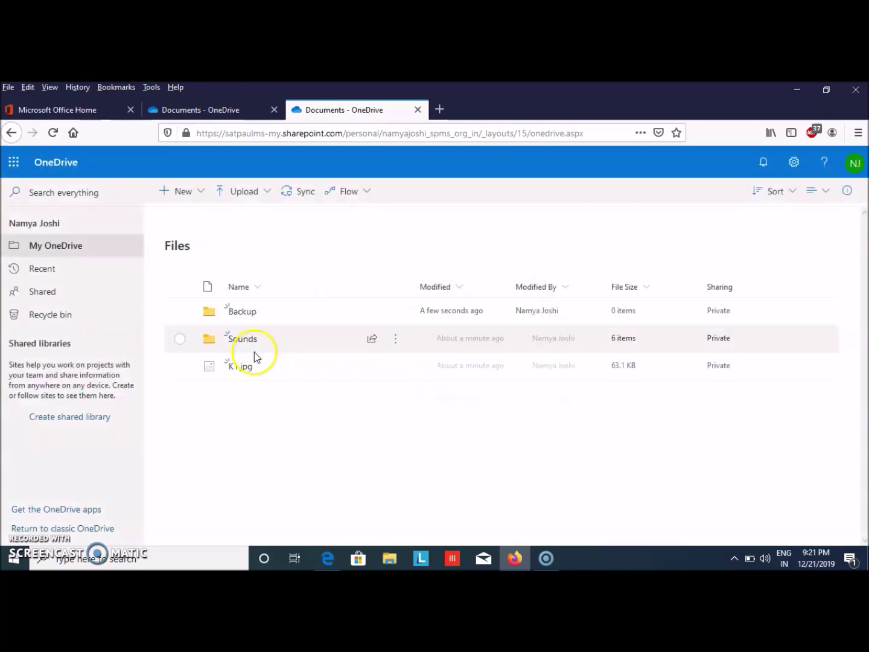
Open the empty Backup folder, glance at its upload options, and return to Files.
{"action": "left_click", "coordinate": [242, 313]}
{"action": "left_click", "coordinate": [242, 192]}
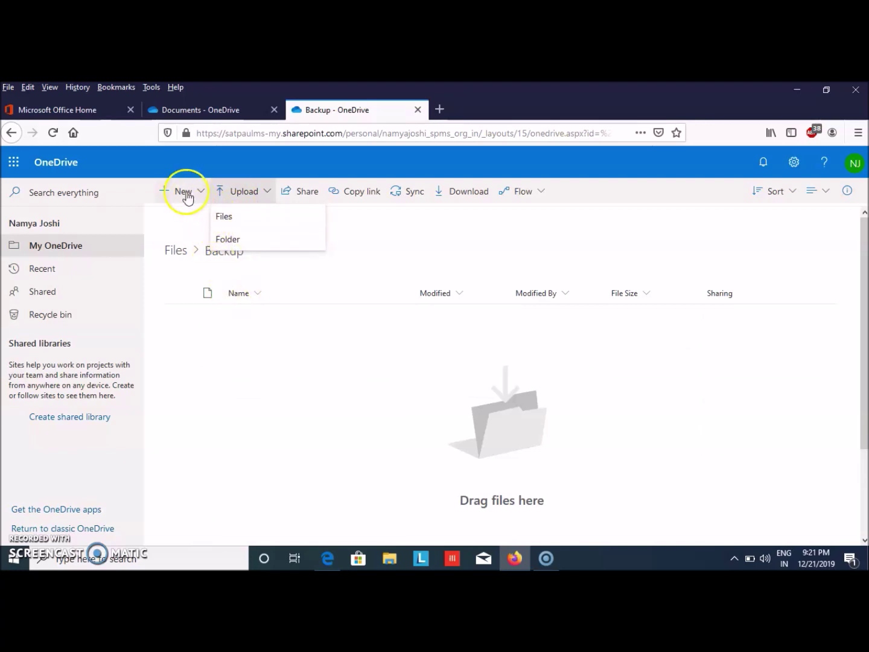
{"action": "left_click", "coordinate": [187, 232]}
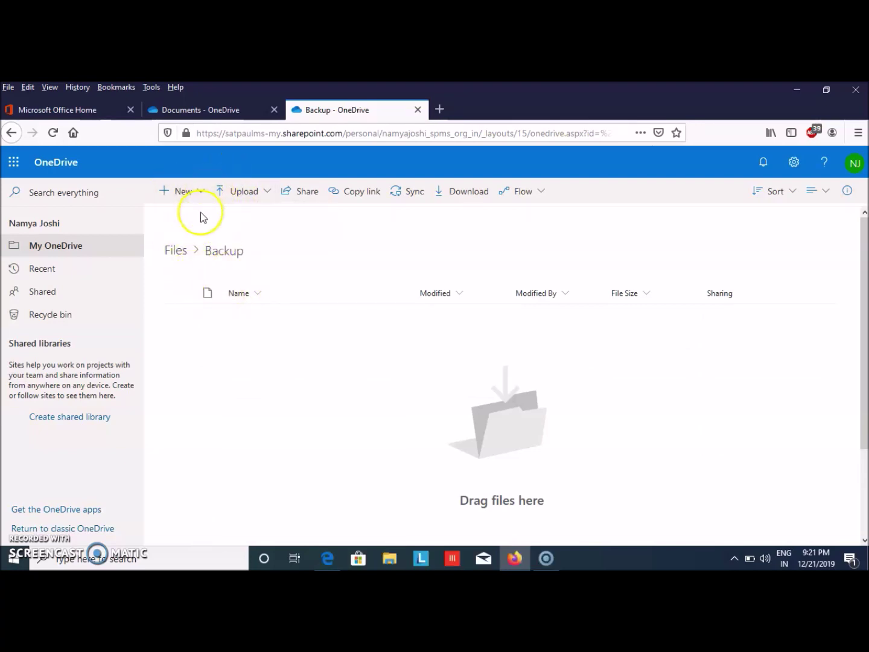
{"action": "left_click", "coordinate": [12, 132]}
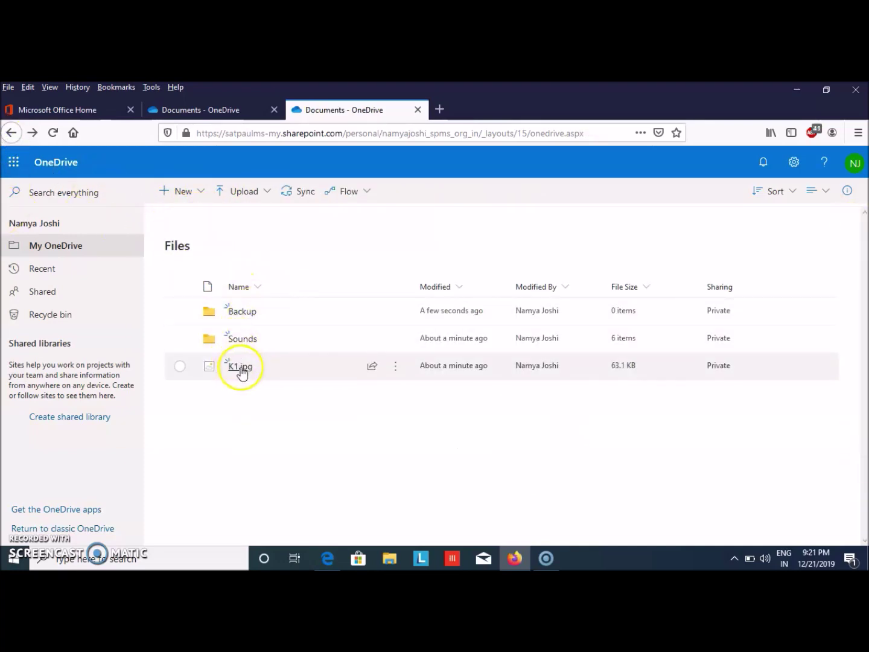
Send K1.jpg's sharing link to a colleague found by name in the recipient box.
{"action": "left_click", "coordinate": [394, 371]}
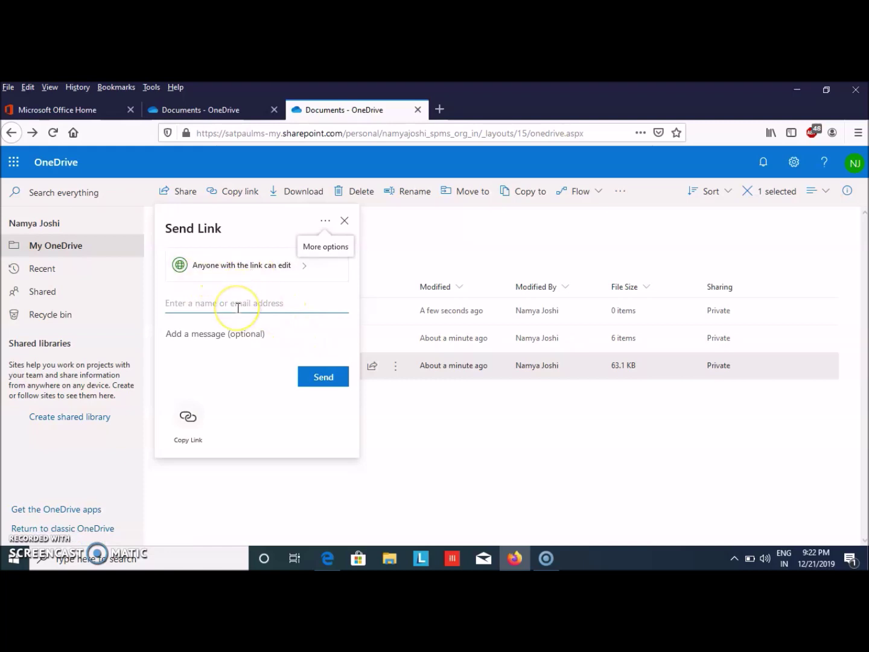
{"action": "left_click", "coordinate": [376, 367]}
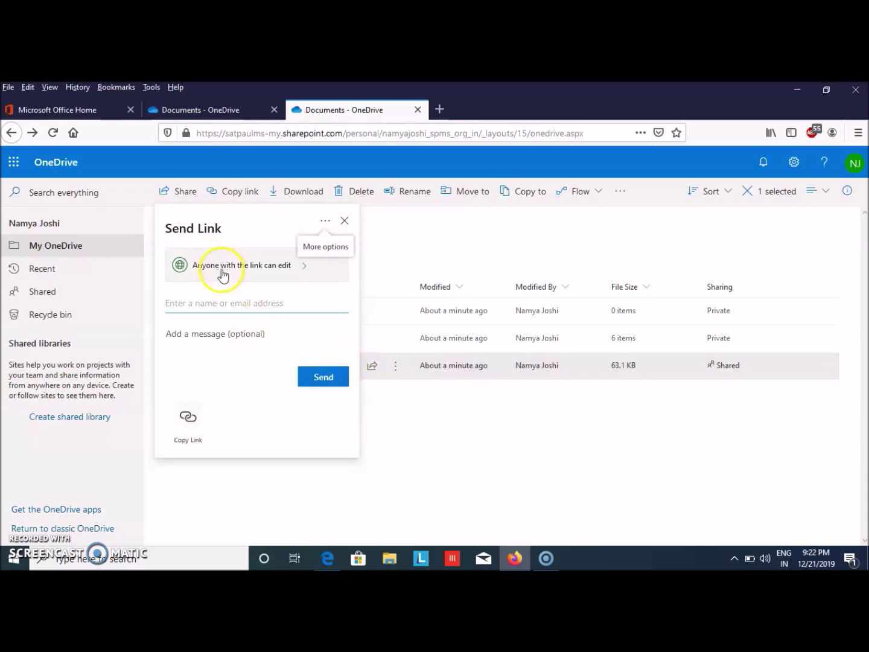
{"action": "left_click", "coordinate": [228, 307]}
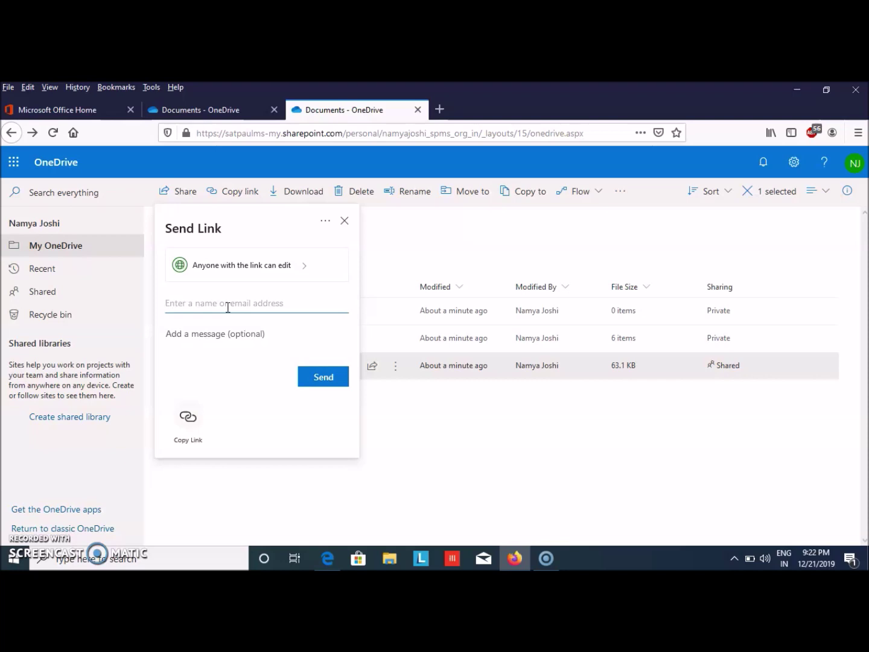
{"action": "type", "text": "moni"}
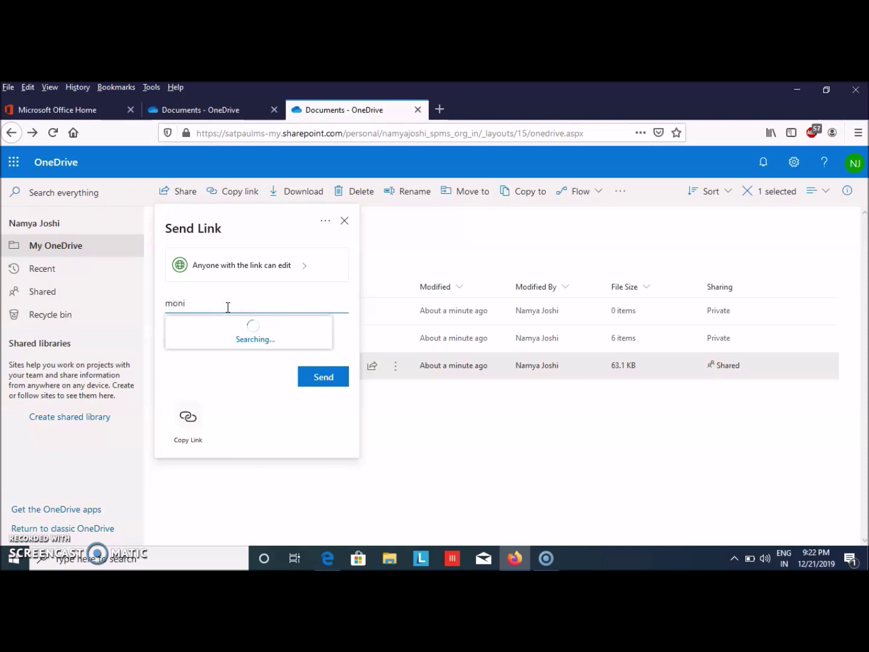
{"action": "type", "text": "ca"}
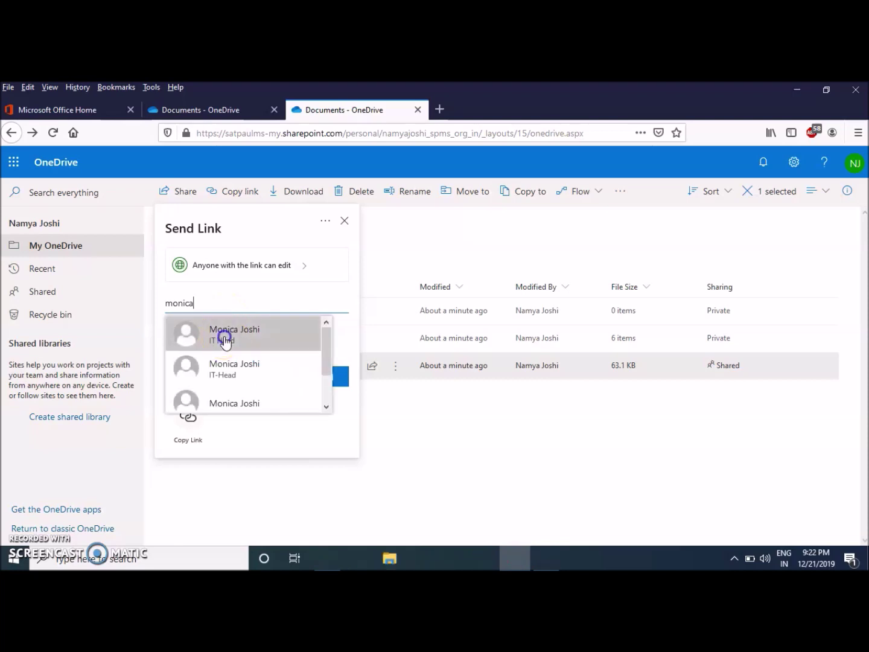
{"action": "left_click", "coordinate": [333, 368]}
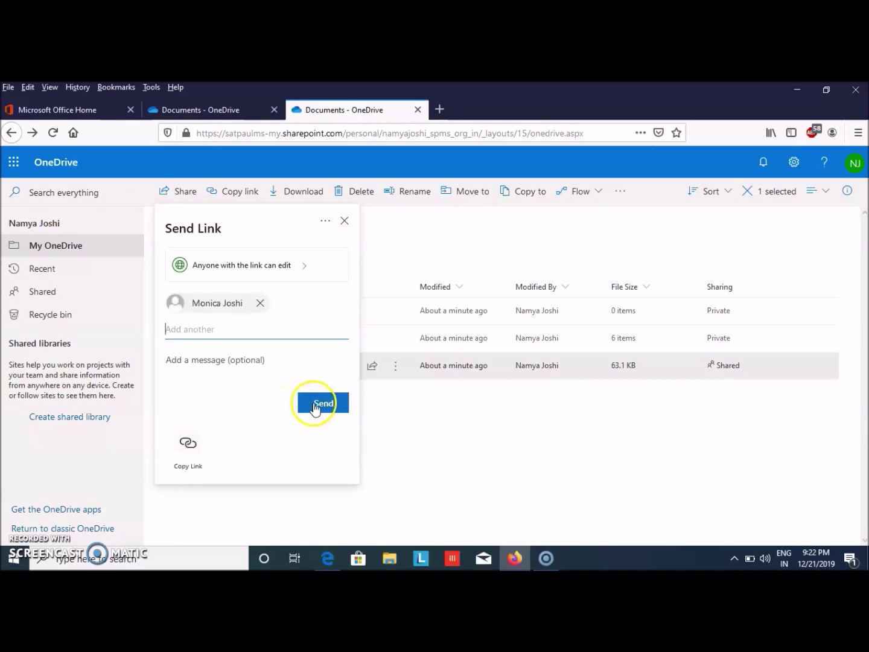
{"action": "left_click", "coordinate": [314, 409]}
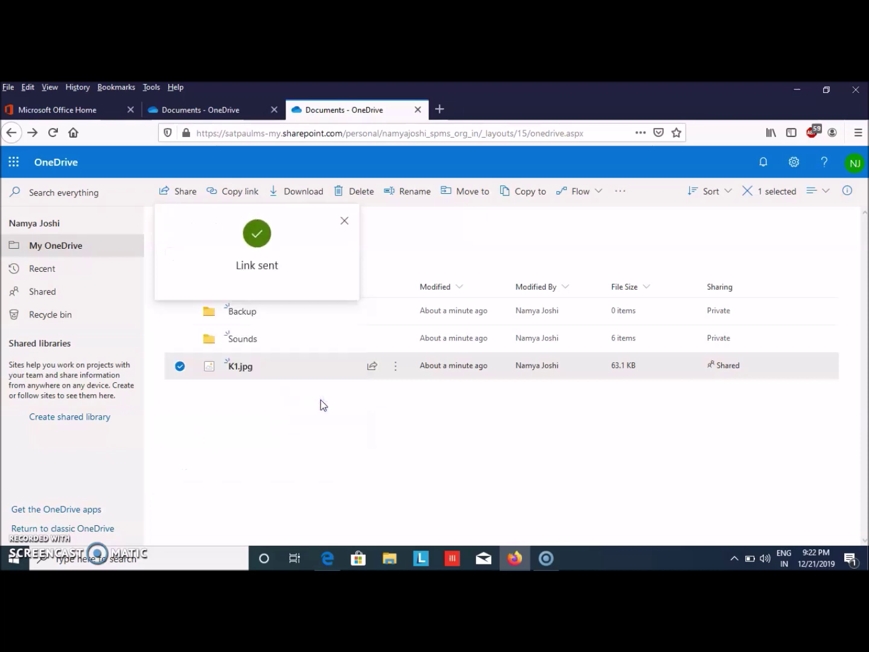
{"action": "left_click", "coordinate": [291, 397]}
Make K1.jpg's link view-only for anyone with it and expire on Dec 25 2019.
{"action": "left_click", "coordinate": [373, 365]}
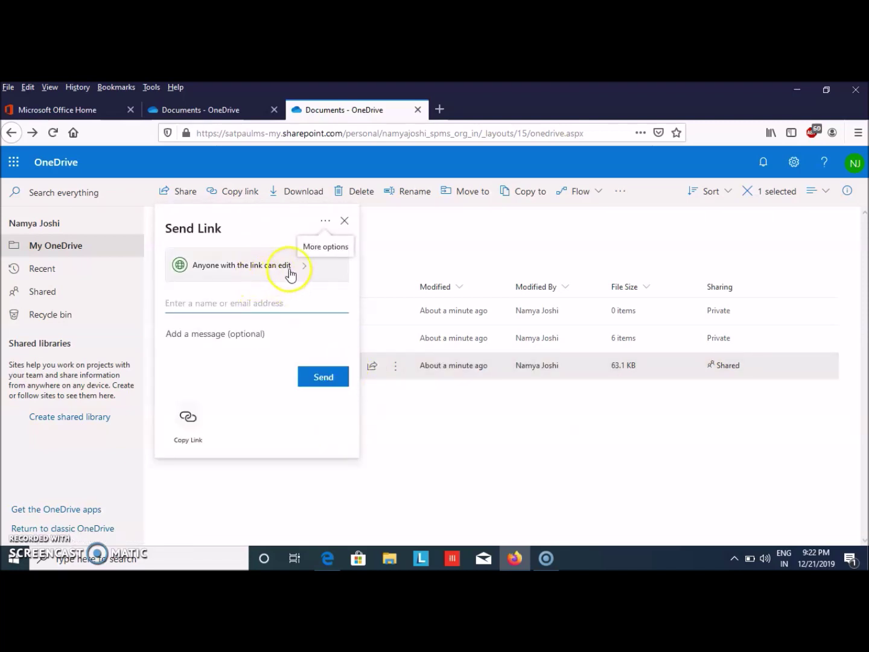
{"action": "left_click", "coordinate": [304, 273]}
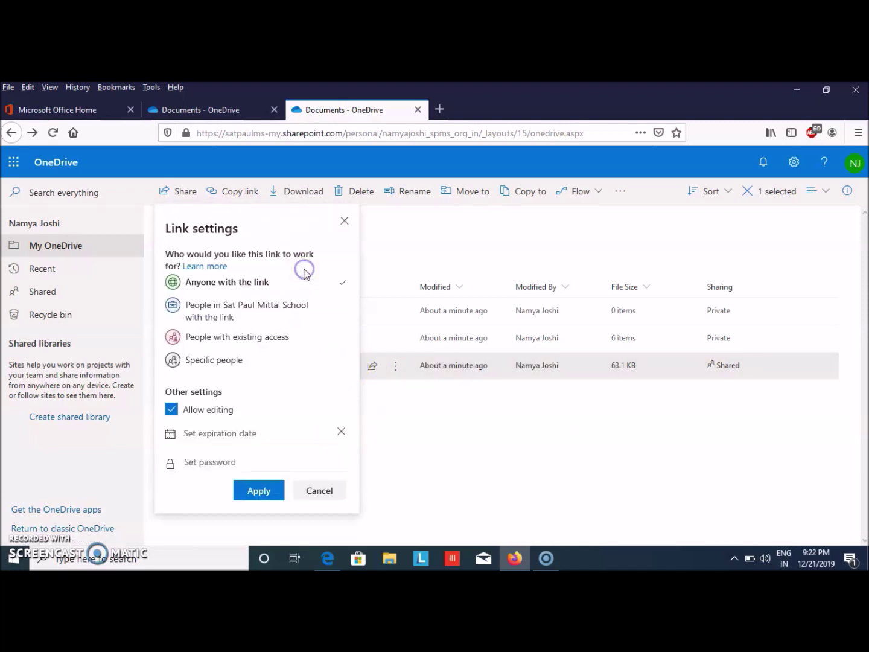
{"action": "left_click", "coordinate": [172, 411]}
{"action": "left_click", "coordinate": [204, 436]}
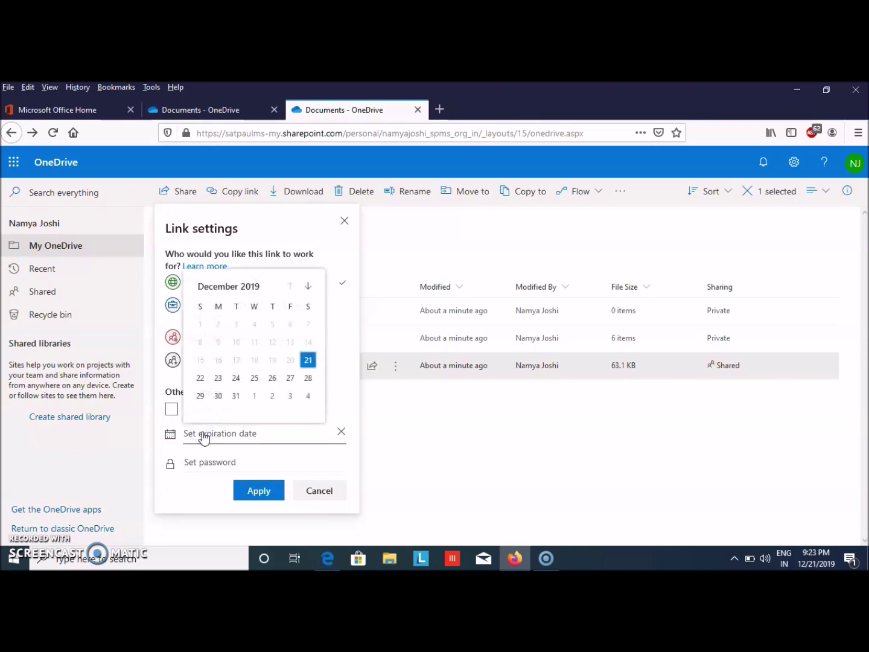
{"action": "left_click", "coordinate": [253, 379]}
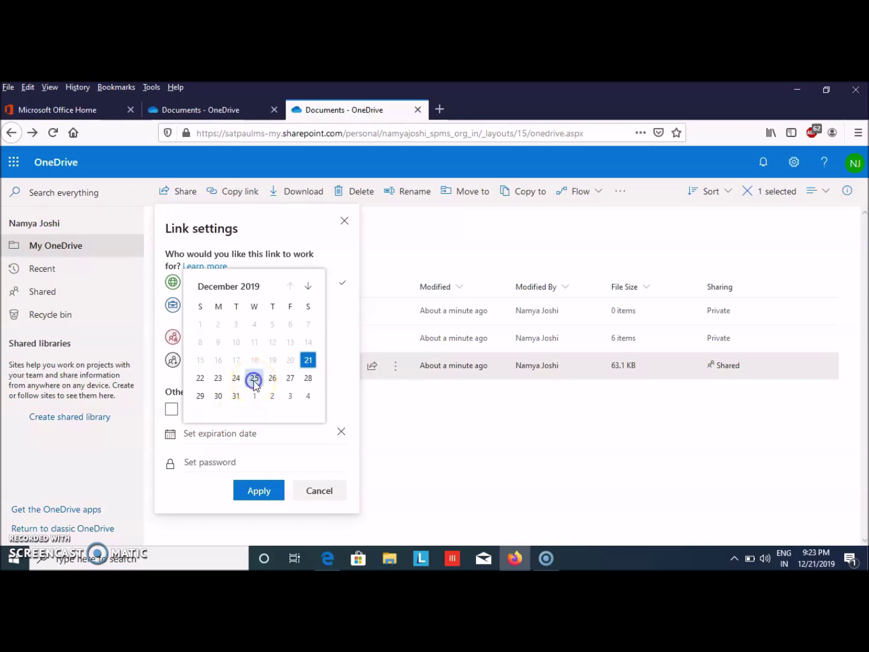
Leave the link password blank and apply the link settings.
{"action": "left_click", "coordinate": [265, 443]}
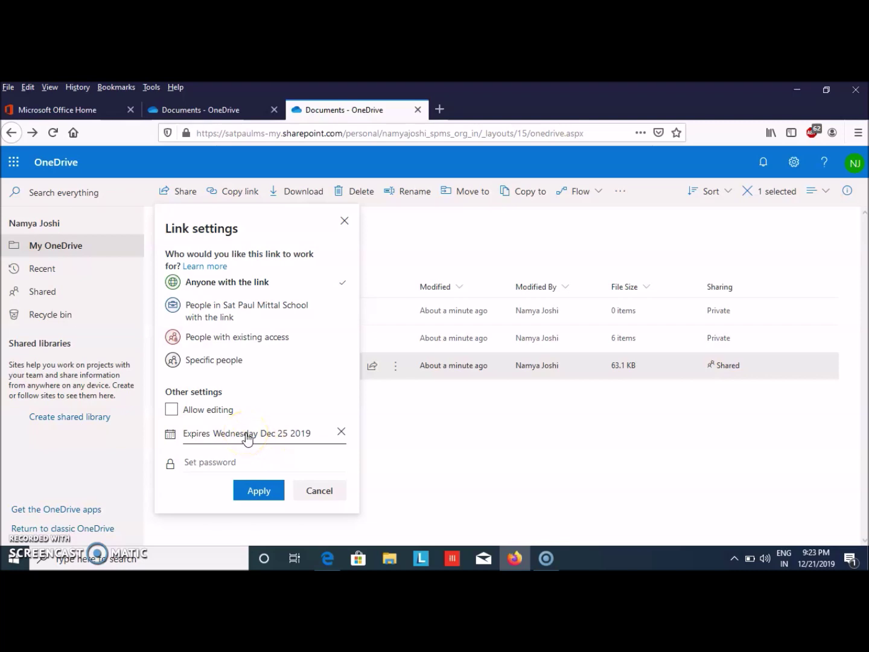
{"action": "left_click", "coordinate": [235, 443]}
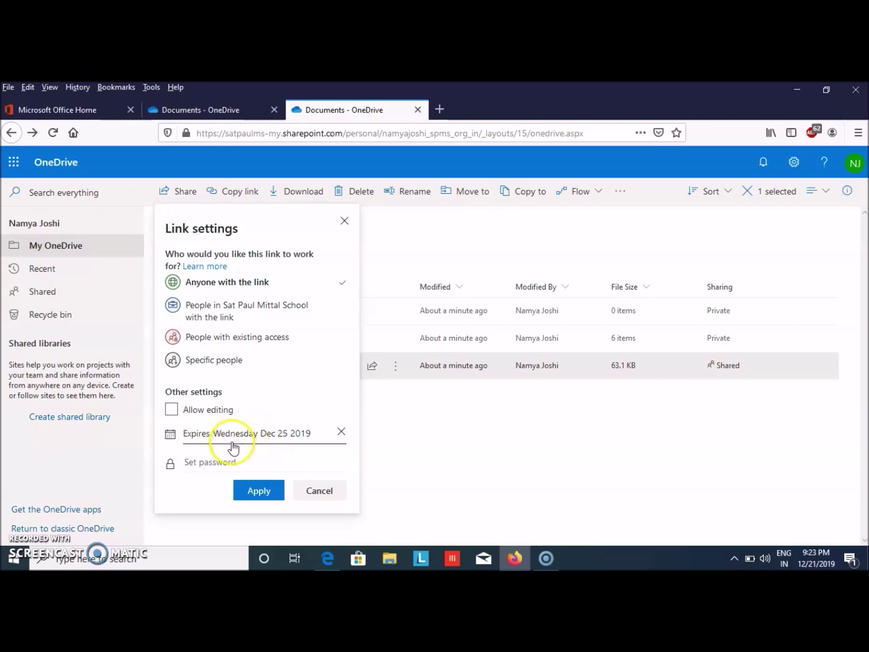
{"action": "left_click", "coordinate": [209, 461]}
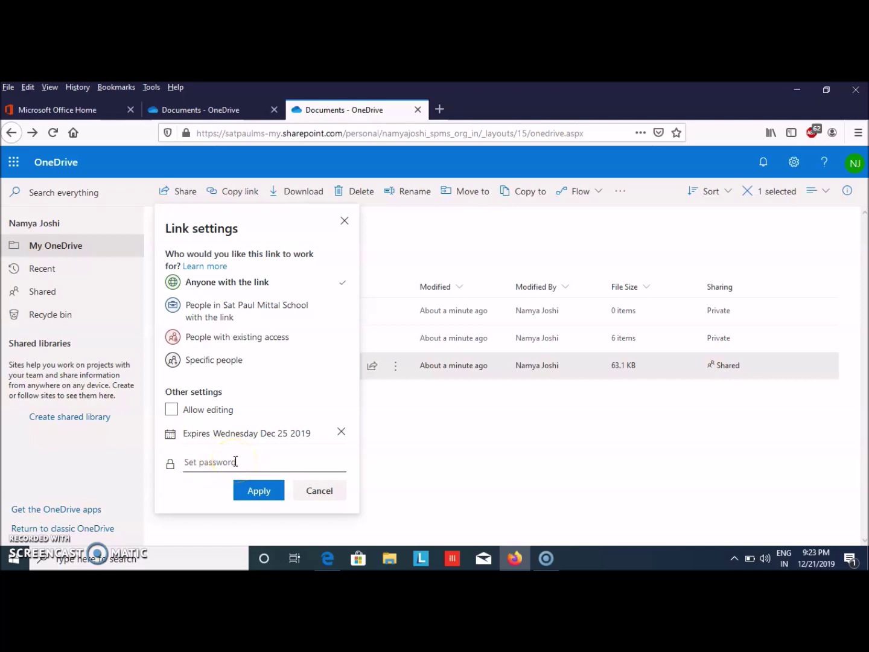
{"action": "left_click", "coordinate": [236, 462]}
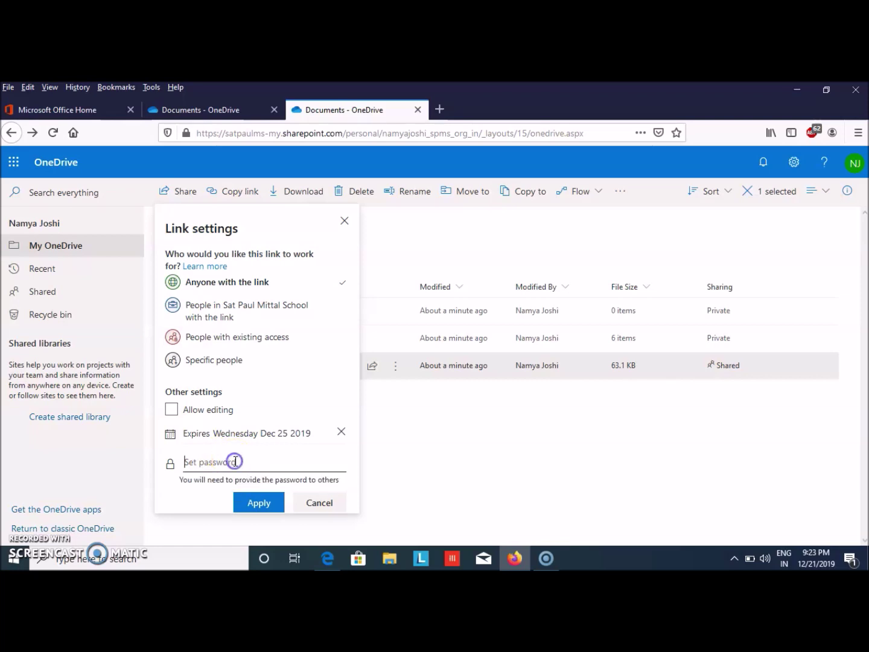
{"action": "left_click", "coordinate": [315, 507]}
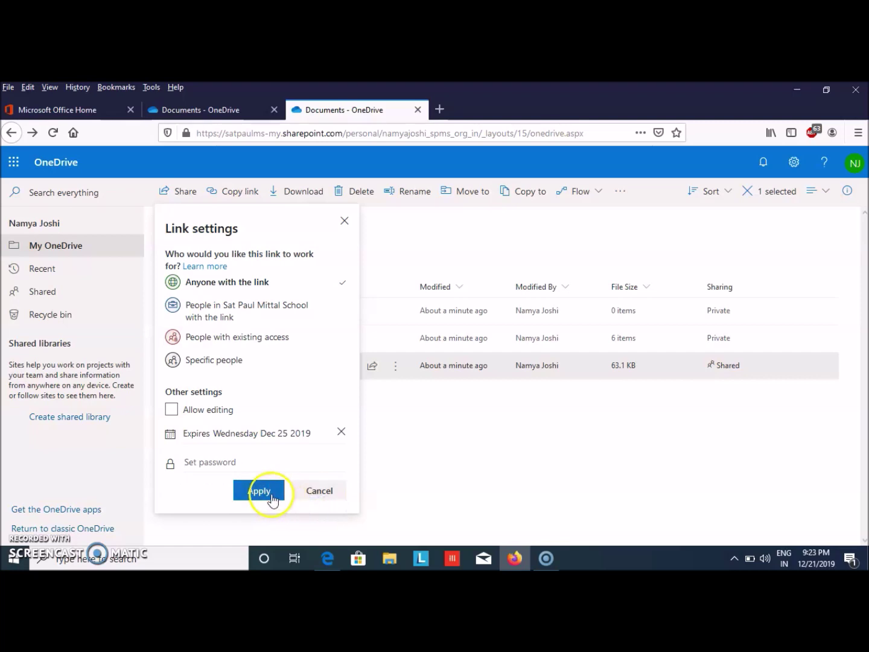
{"action": "left_click", "coordinate": [322, 491]}
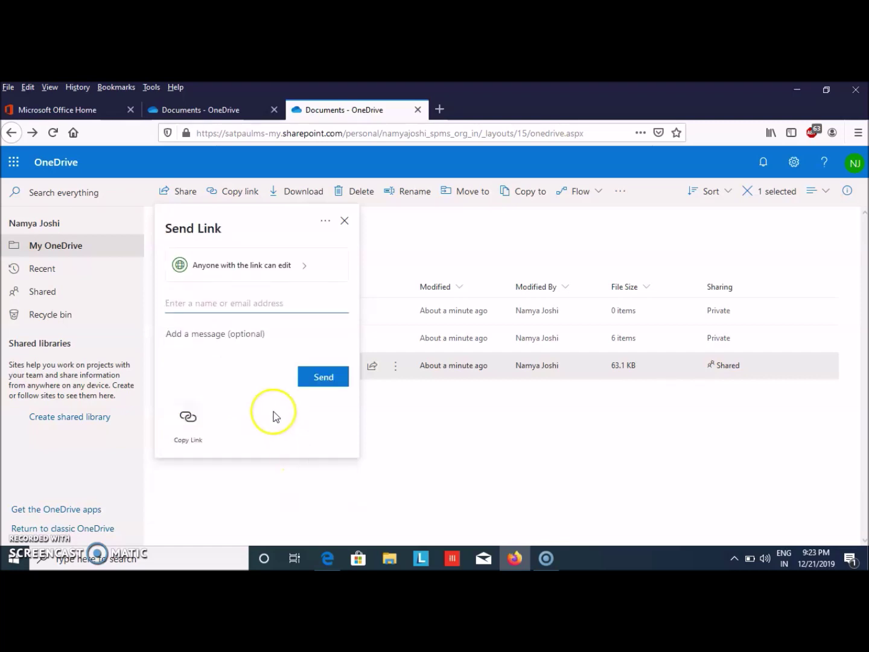
Close the Send Link panel to return to the Files list.
{"action": "left_click", "coordinate": [350, 221]}
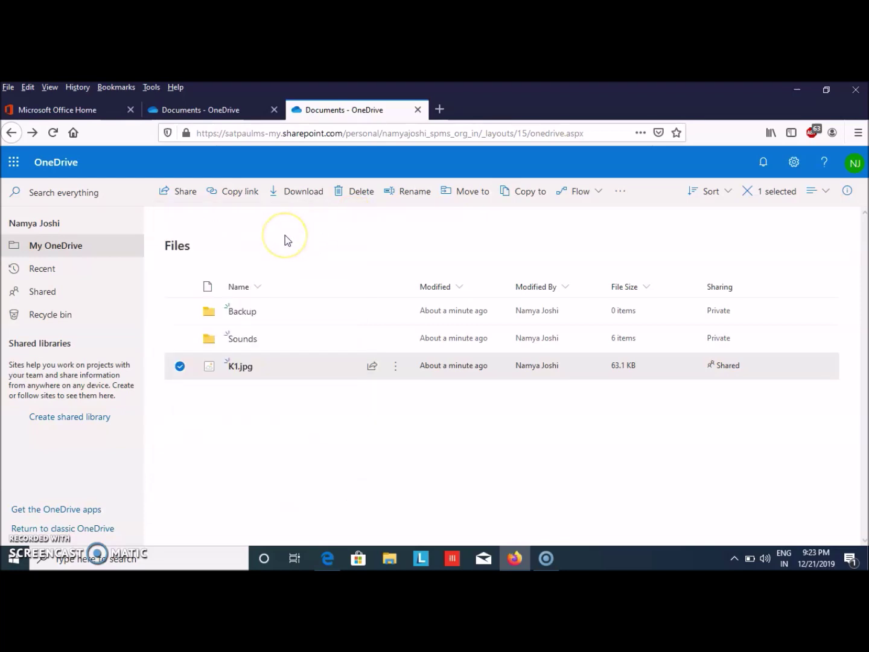